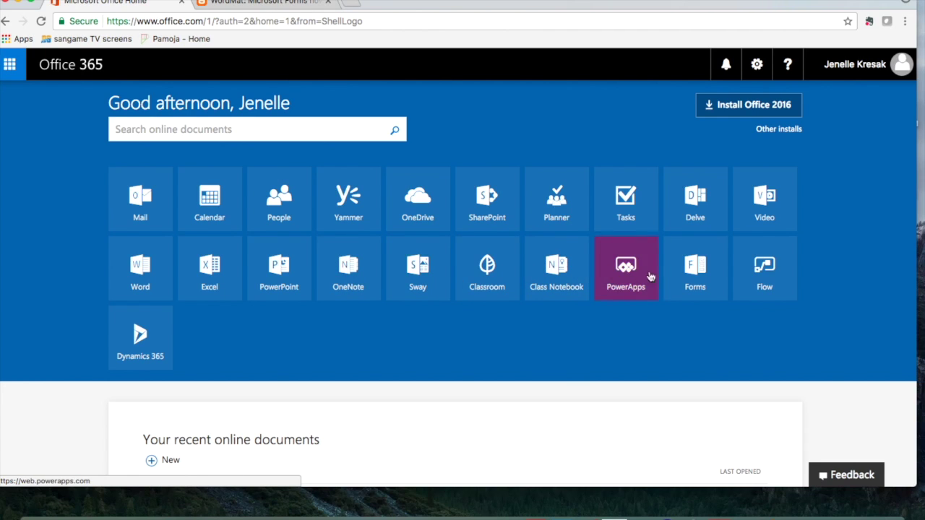
Open Forms from the Office 365 app launcher and create a new quiz.
left_click(10, 67)
scroll(72, 304, "down", 3)
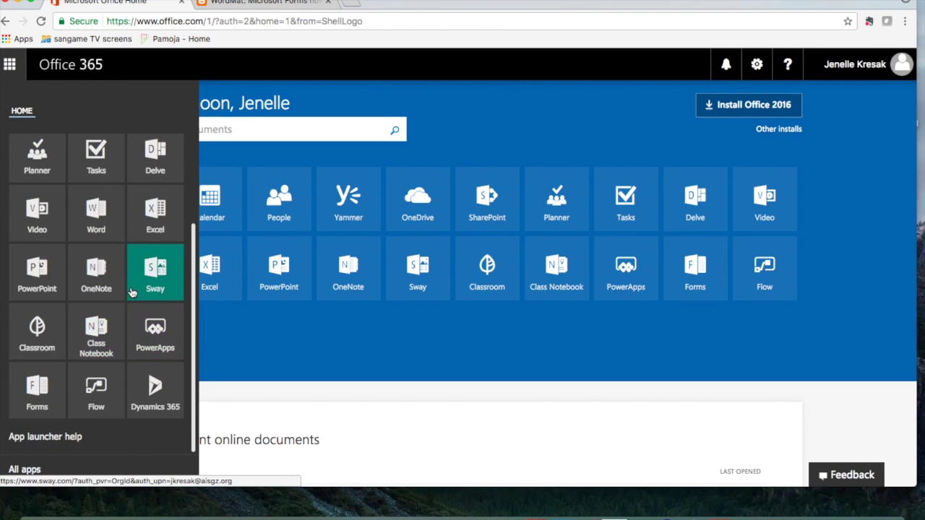
scroll(112, 272, "up", 3)
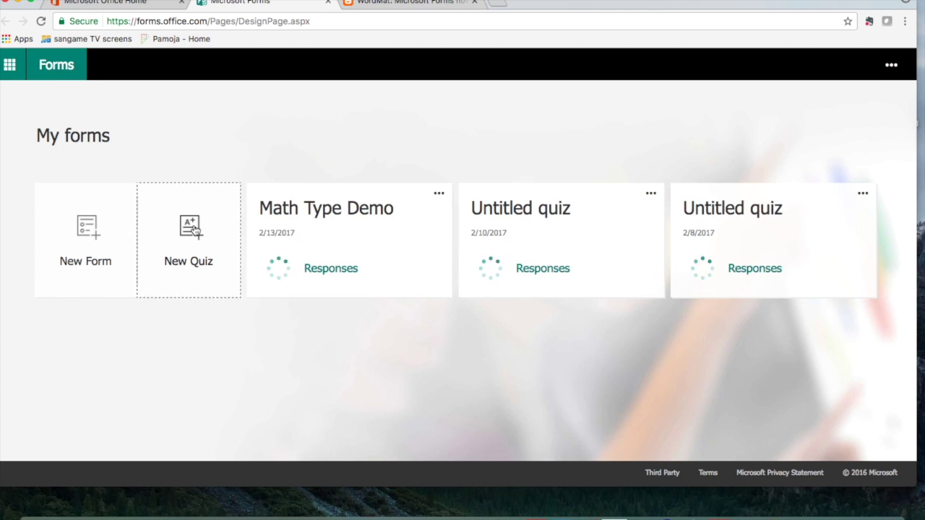
left_click(194, 230)
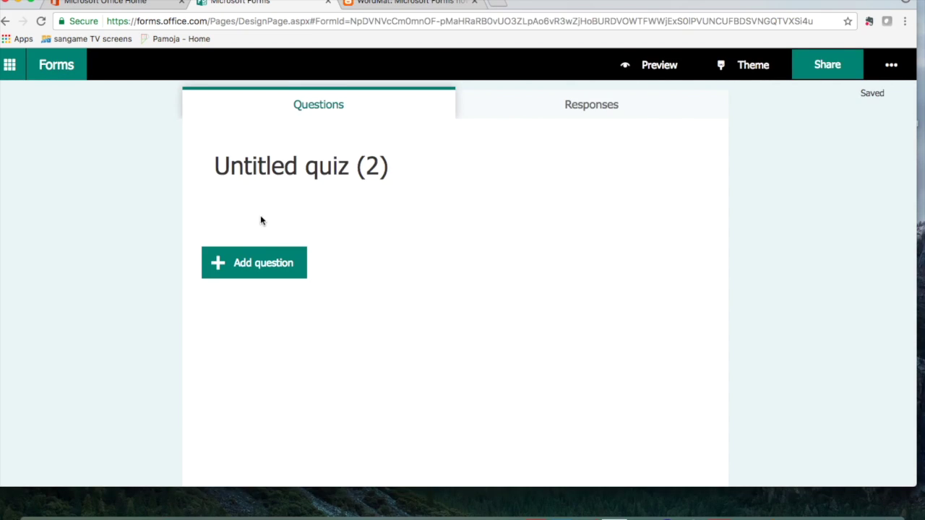
Title the quiz "Math Quiz Demo".
left_click(296, 180)
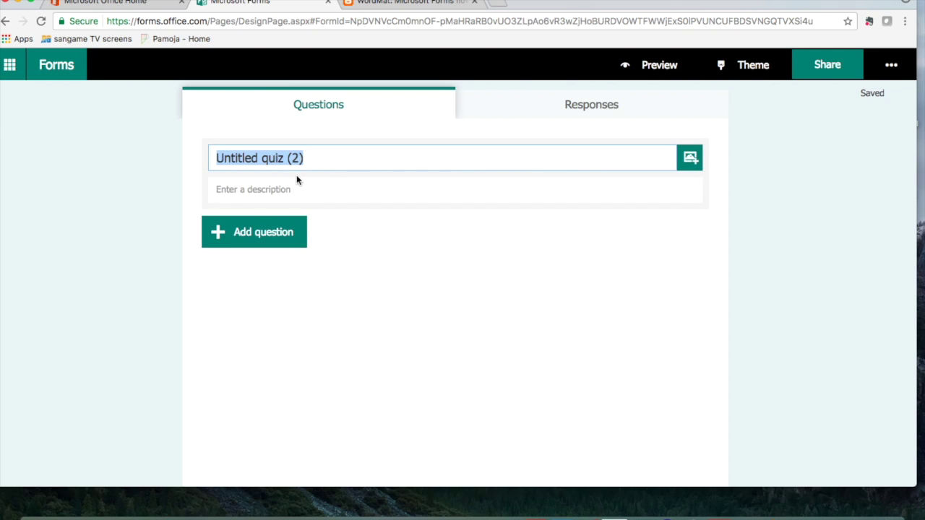
type("Math QUi")
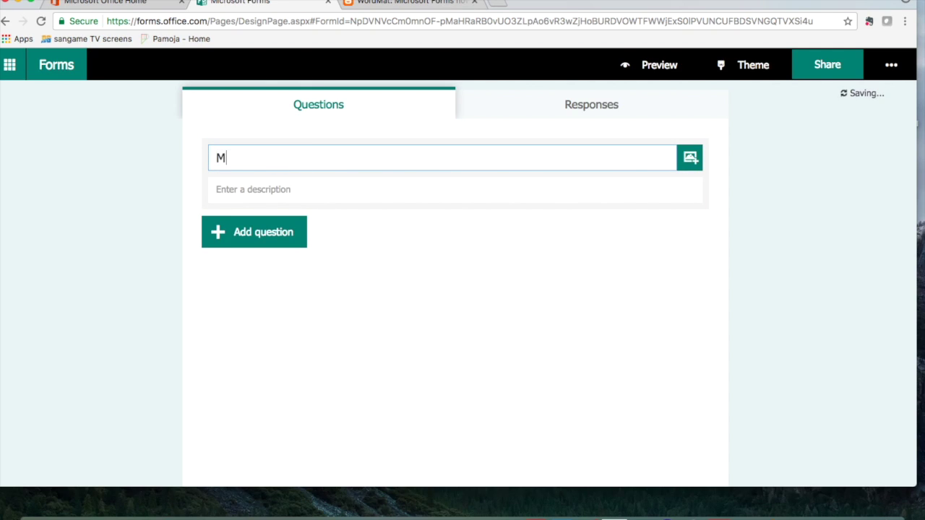
key("BackSpace")
key("BackSpace")
type("uiz Demo")
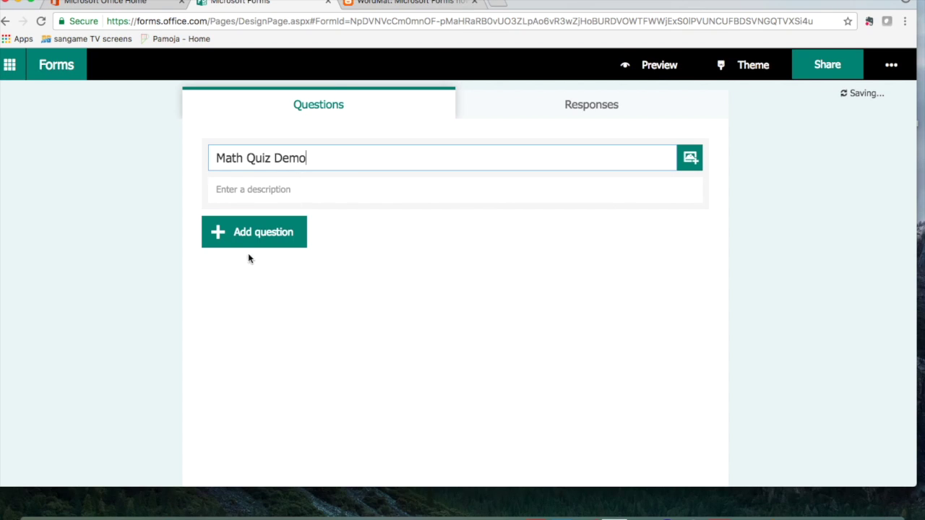
Add a choice question to the quiz and switch it to math input for equations.
scroll(258, 232, "down", 1)
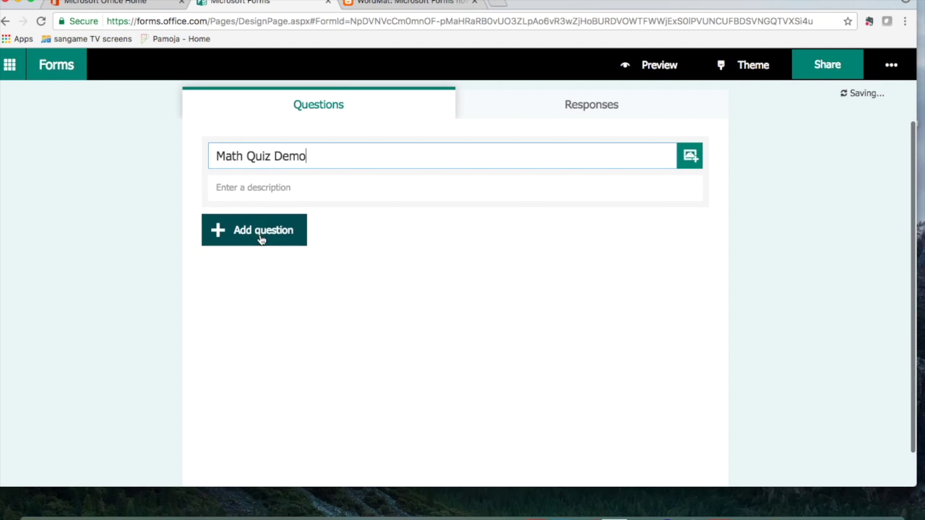
left_click(261, 237)
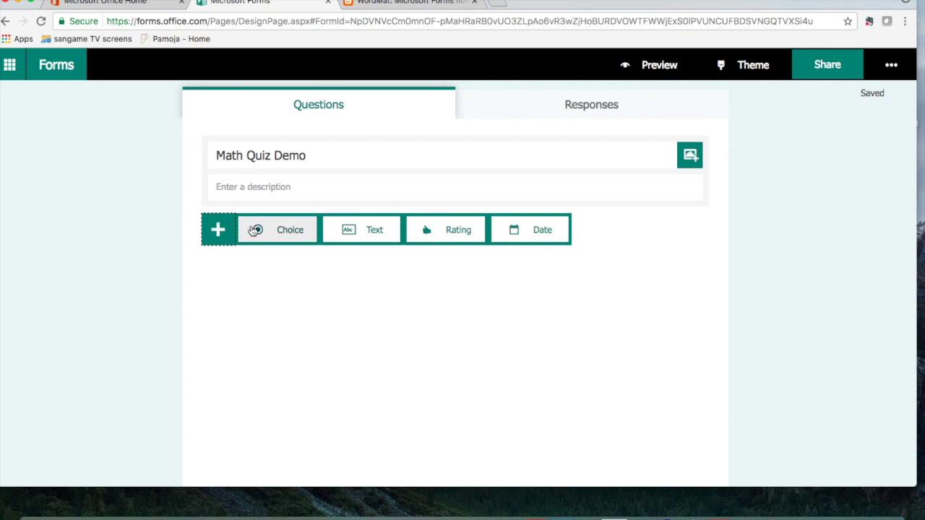
left_click(292, 237)
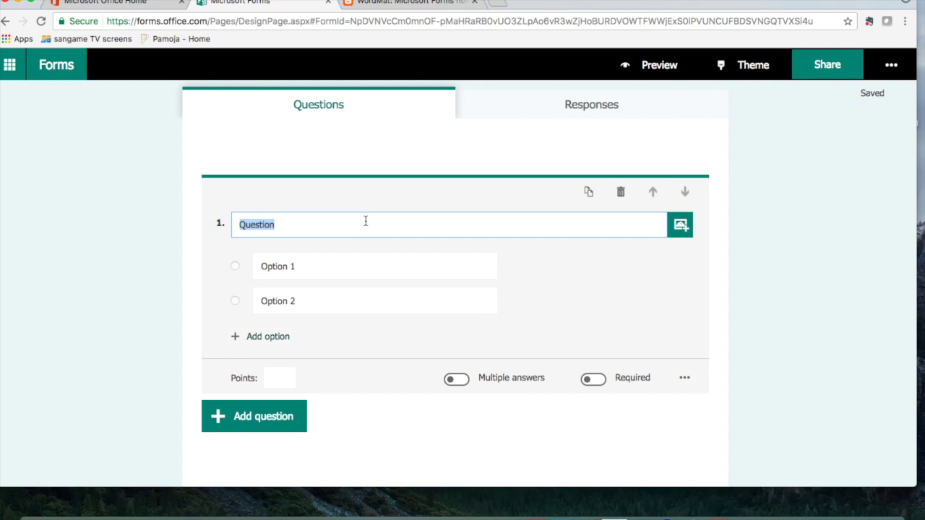
left_click(685, 380)
left_click(659, 355)
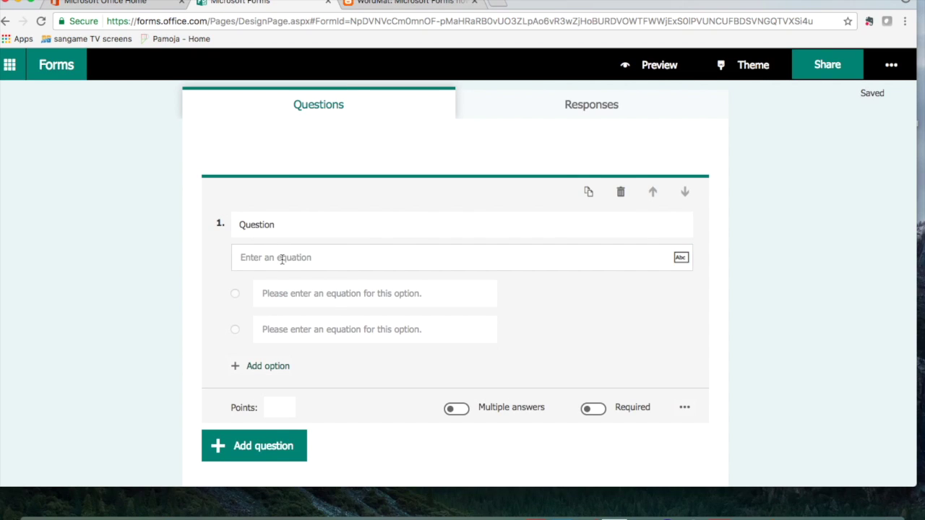
Enter x² + 4x = −4 as the equation of question 1.
left_click(283, 258)
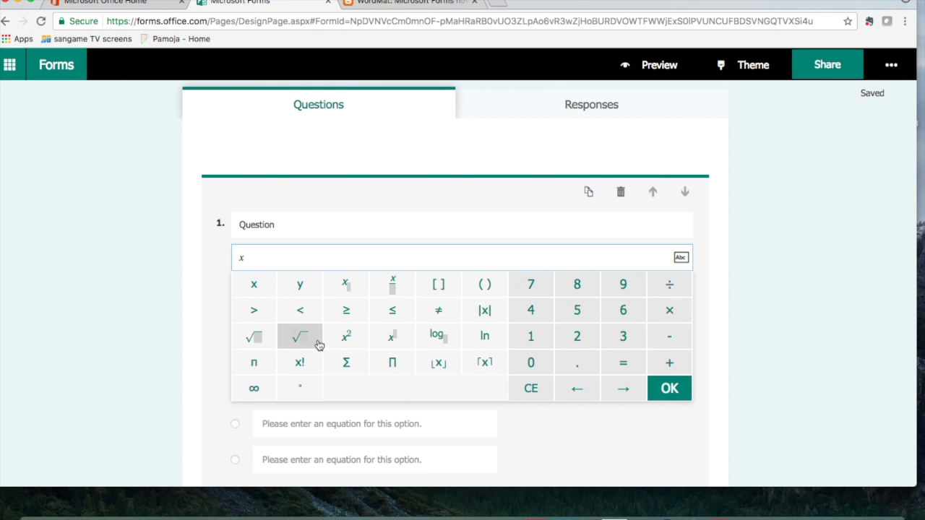
left_click(347, 343)
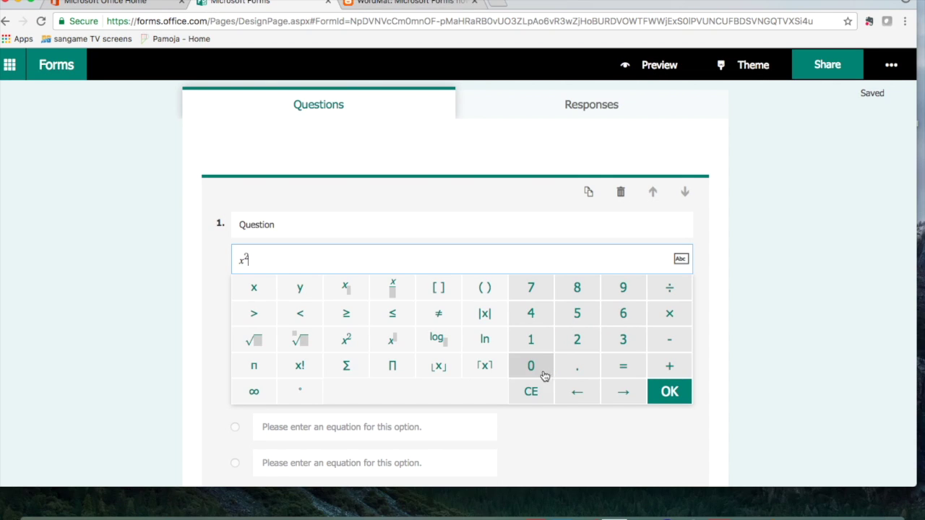
left_click(671, 367)
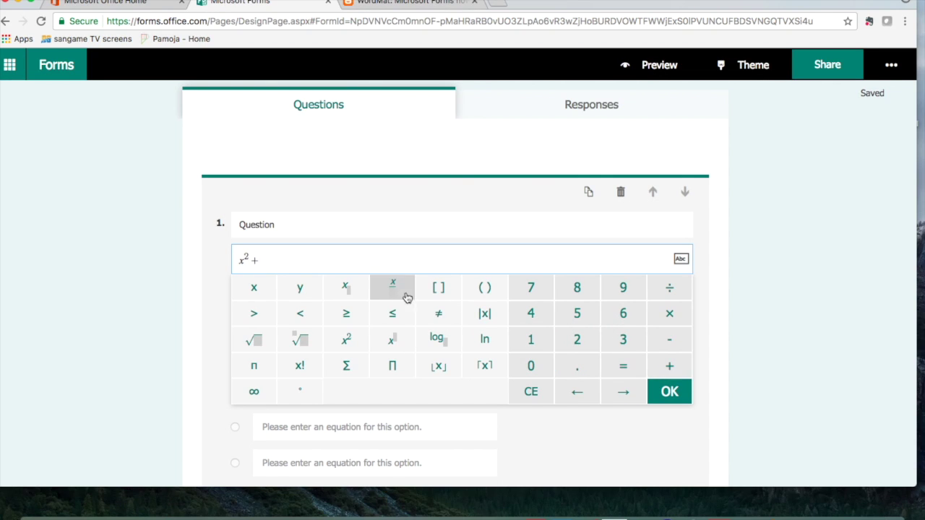
left_click(522, 321)
left_click(246, 290)
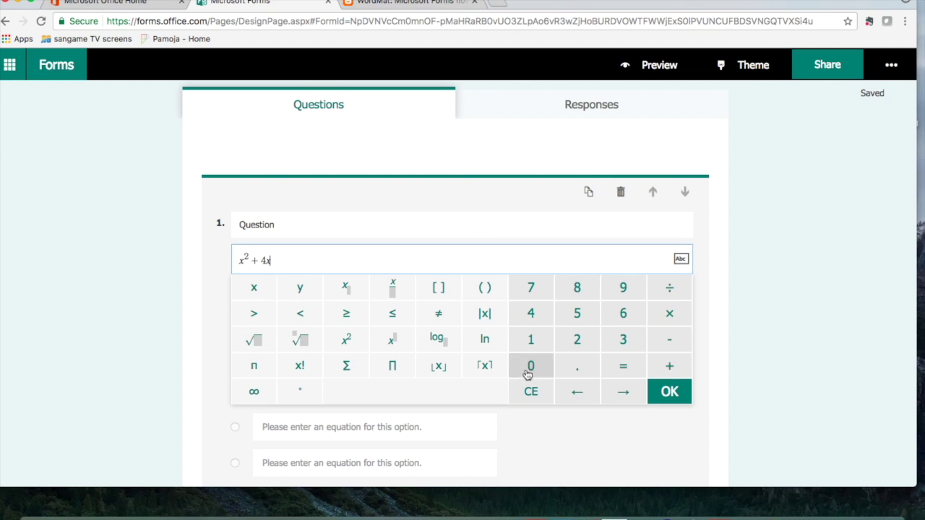
left_click(617, 367)
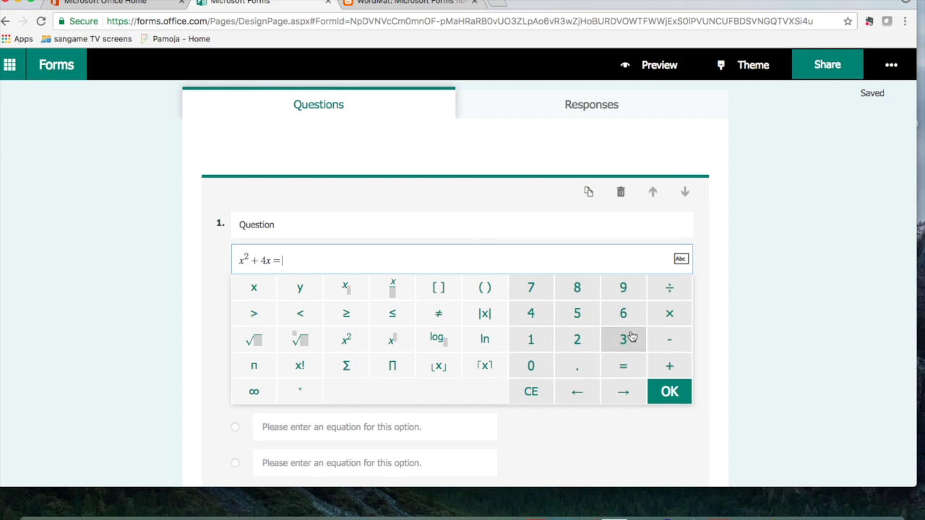
left_click(669, 340)
left_click(540, 320)
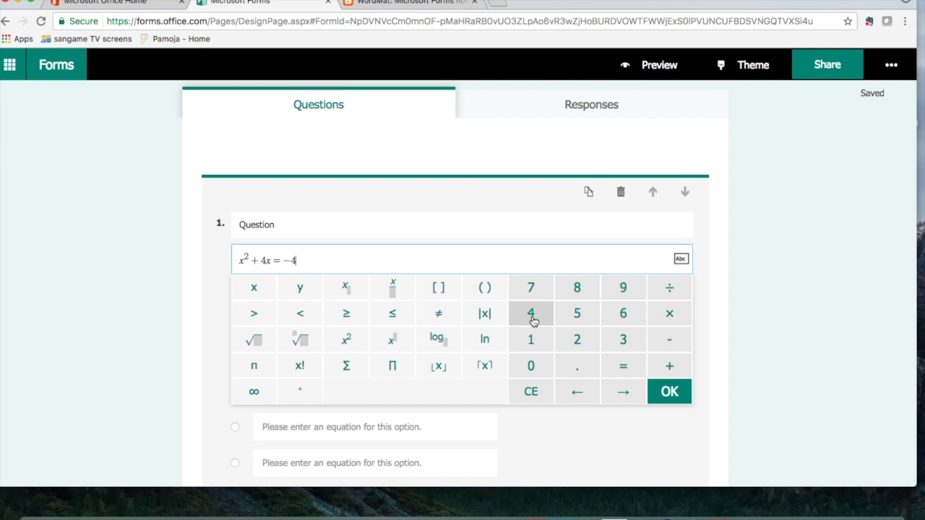
Replace question 1's placeholder text with "solve for x" and confirm its equation.
left_click(290, 230)
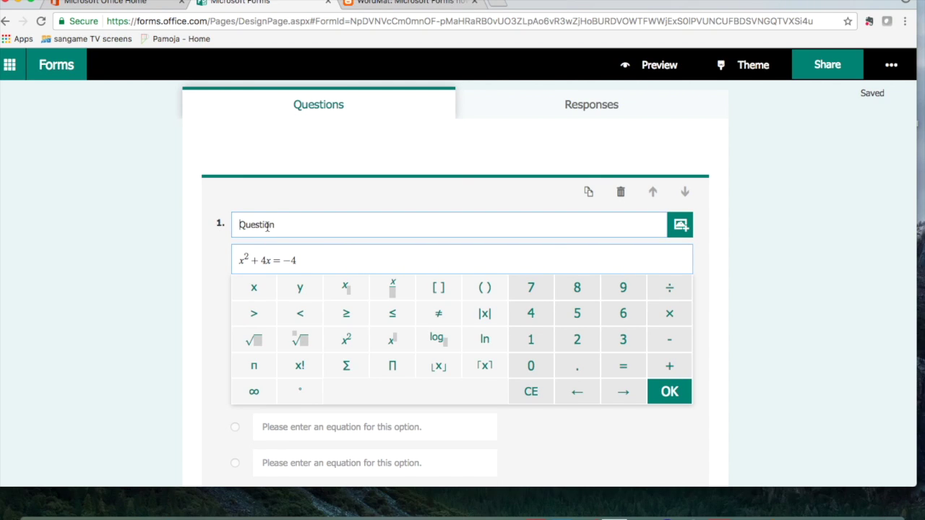
left_click_drag(273, 226, 200, 231)
type("solve for x")
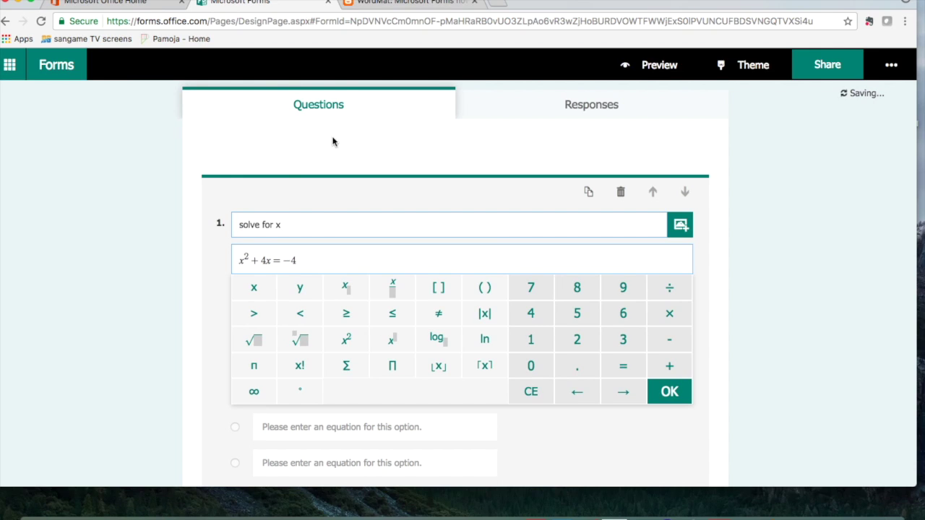
left_click(665, 394)
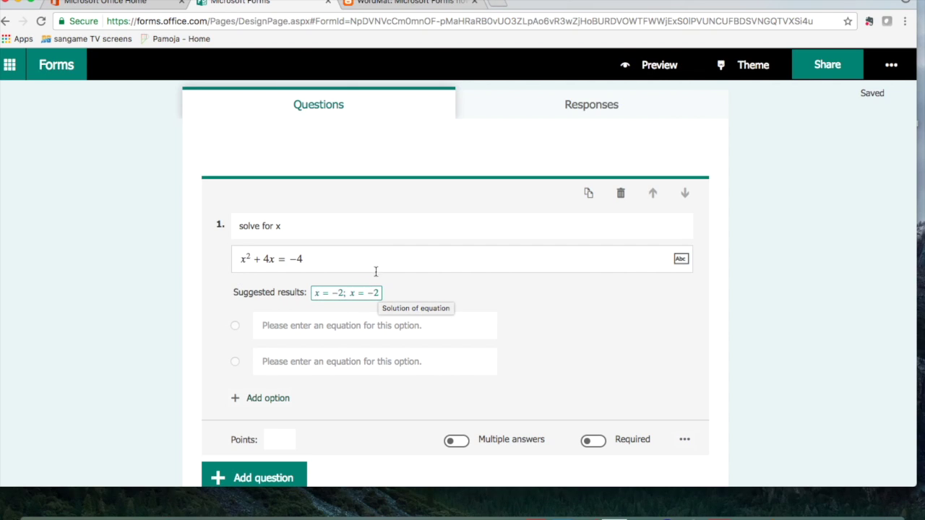
Use the suggested result x = −2; x = −2 as the first answer option and copy it into the second option.
left_click(345, 294)
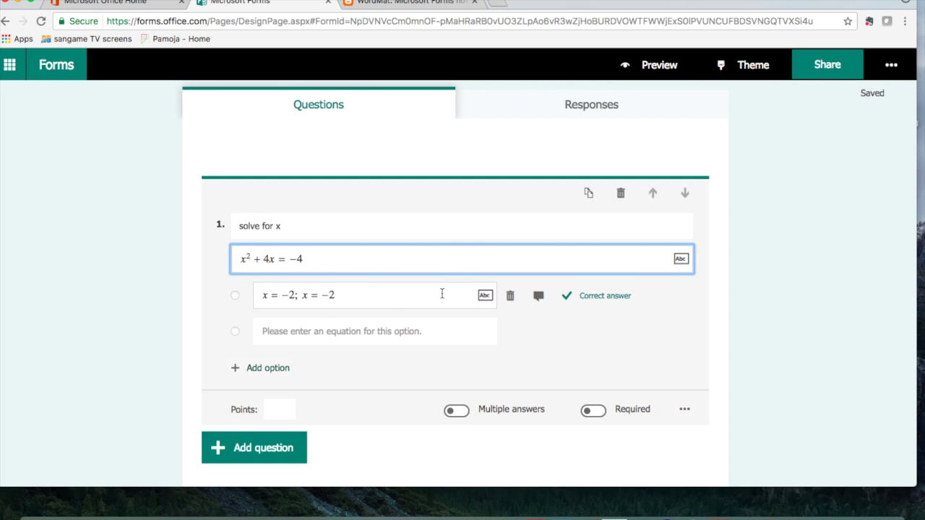
left_click(356, 295)
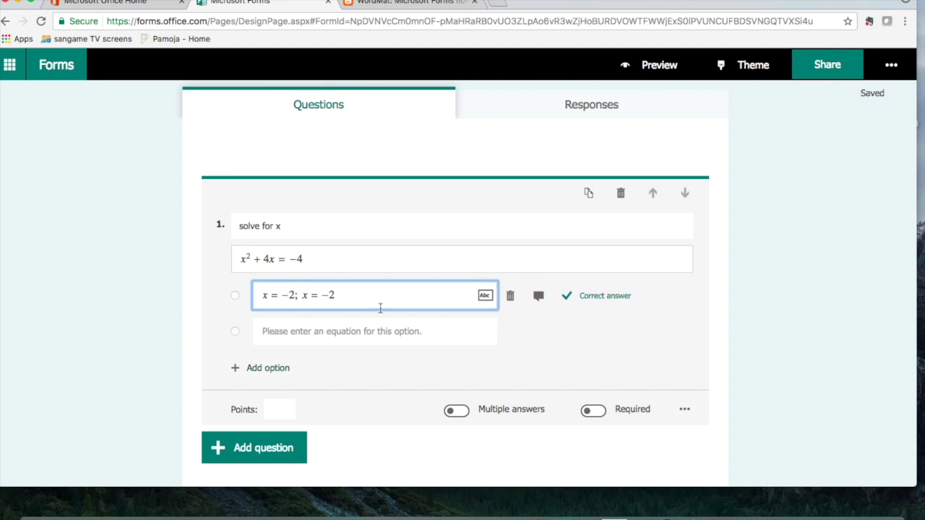
left_click(327, 294)
left_click_drag(326, 295, 254, 295)
key("ctrl+c")
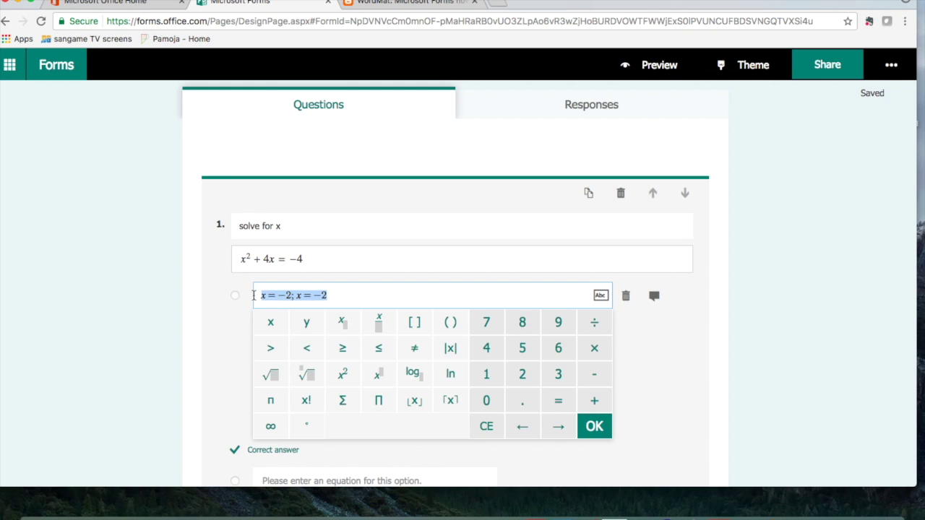
left_click(224, 376)
left_click(308, 335)
key("ctrl+v")
key("Return")
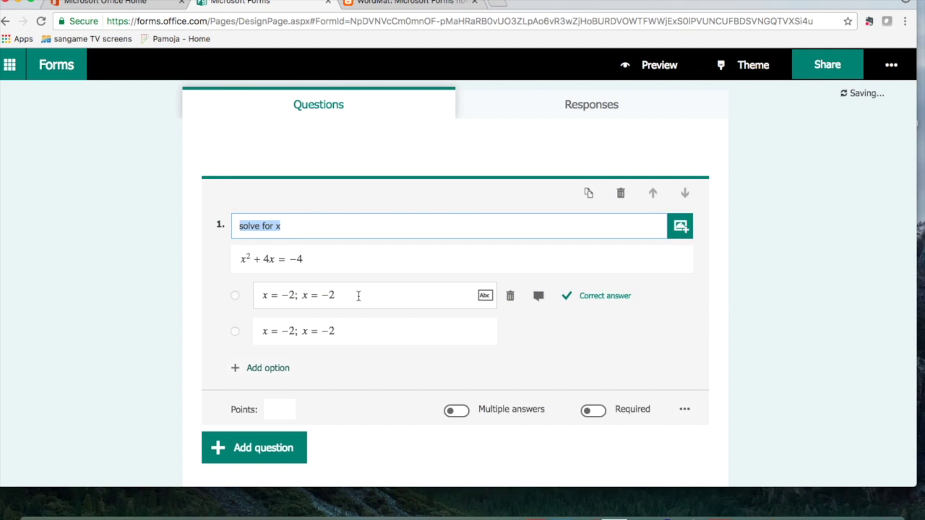
Change the first answer option to x = 4; x = −2 and mark the second option as the correct answer.
left_click(358, 296)
left_click(427, 299)
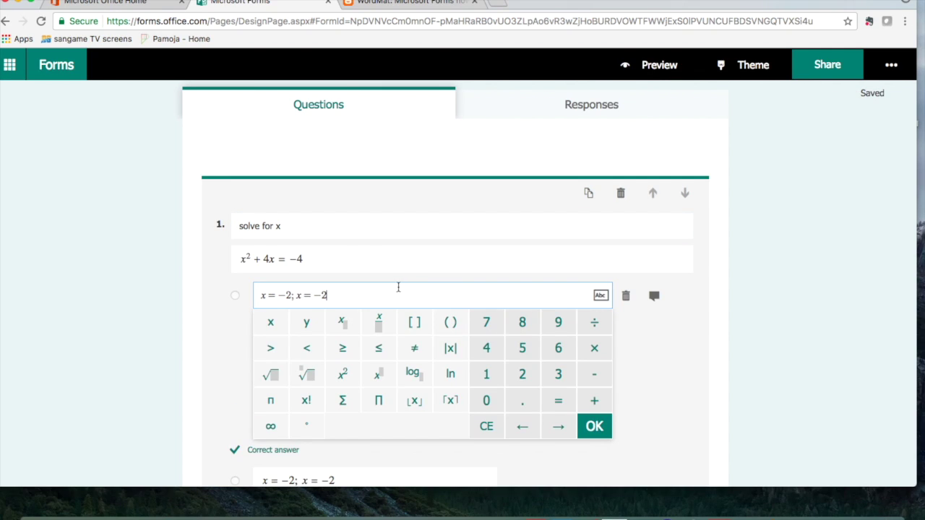
left_click_drag(371, 295, 249, 289)
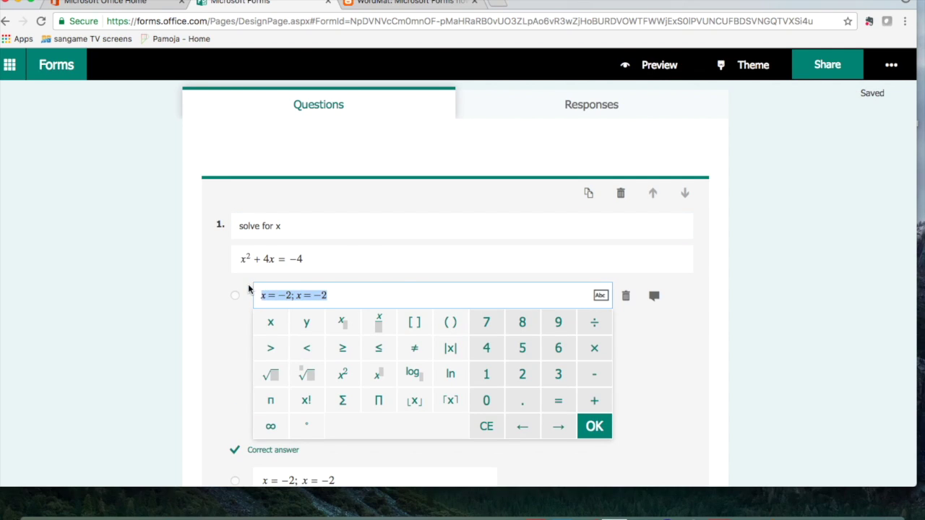
left_click(288, 294)
key("BackSpace")
key("BackSpace")
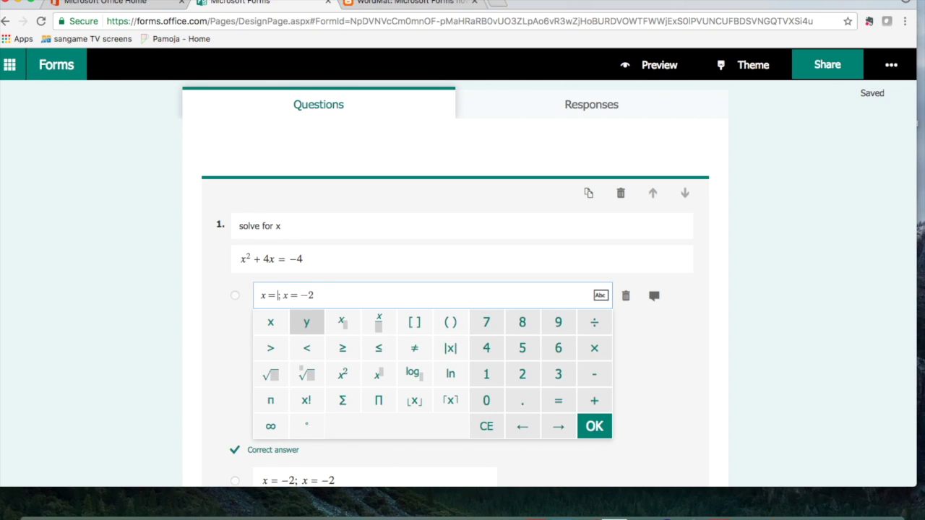
type("4")
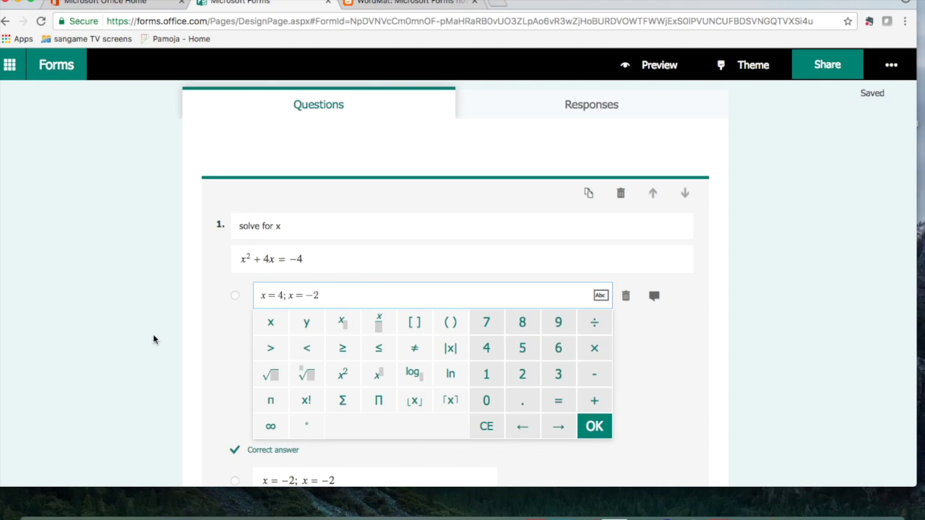
left_click(222, 337)
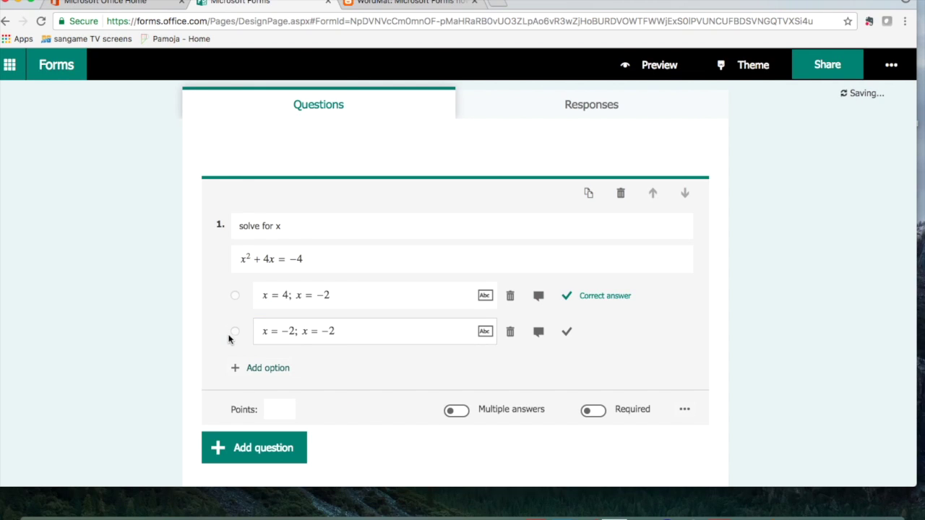
left_click(581, 297)
left_click(567, 331)
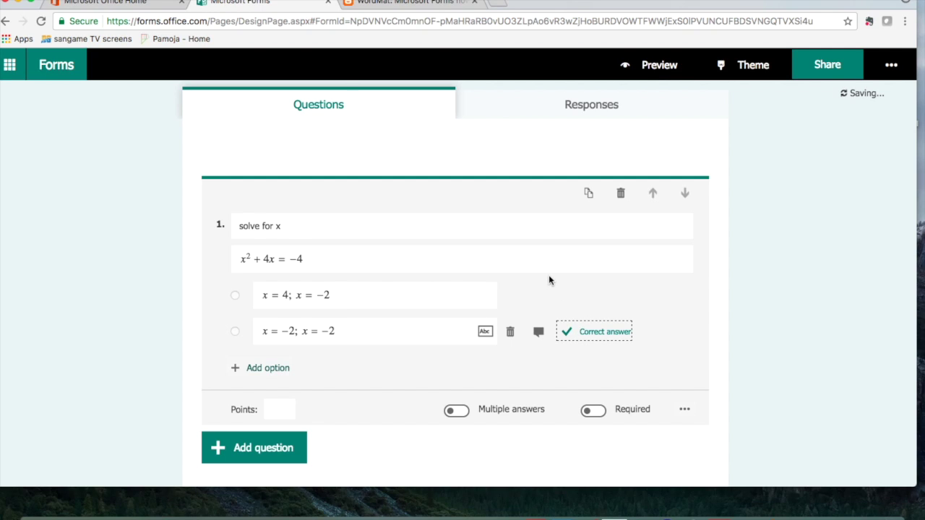
Switch to the WordMat blog post "Microsoft Forms now support Math" and look through it down to the embedded demo video.
mouse_move(429, 283)
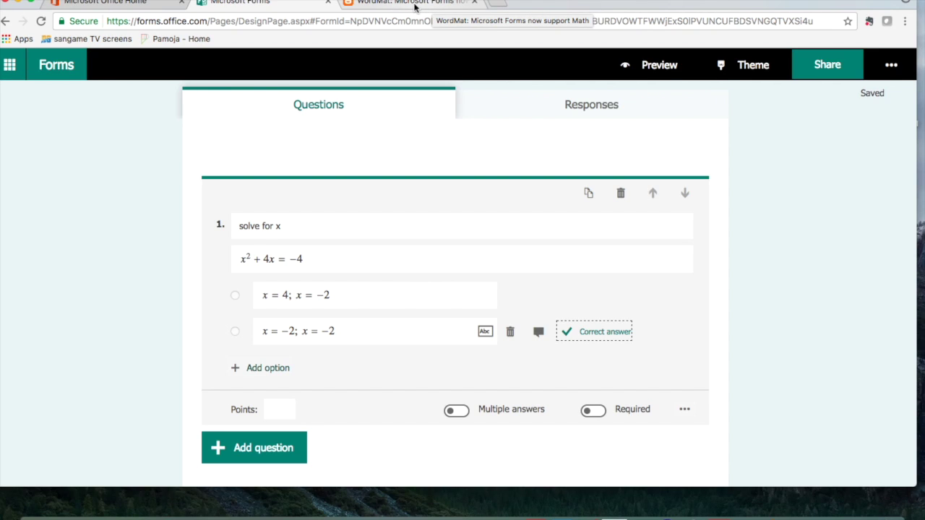
left_click(414, 6)
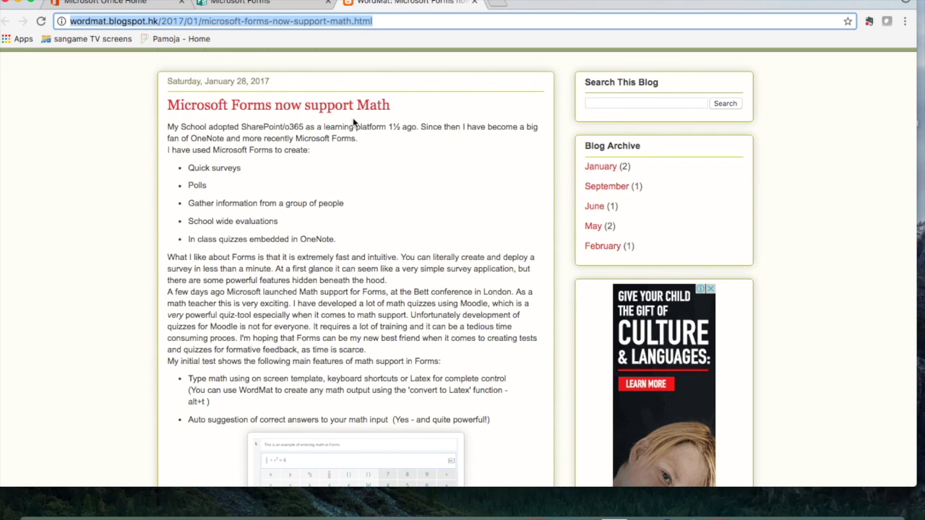
scroll(354, 123, "down", 3)
scroll(354, 123, "down", 10)
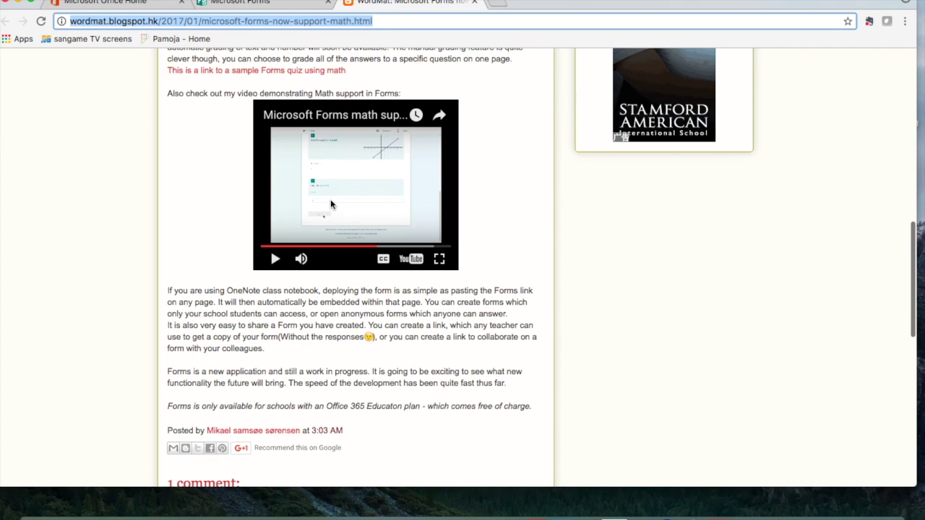